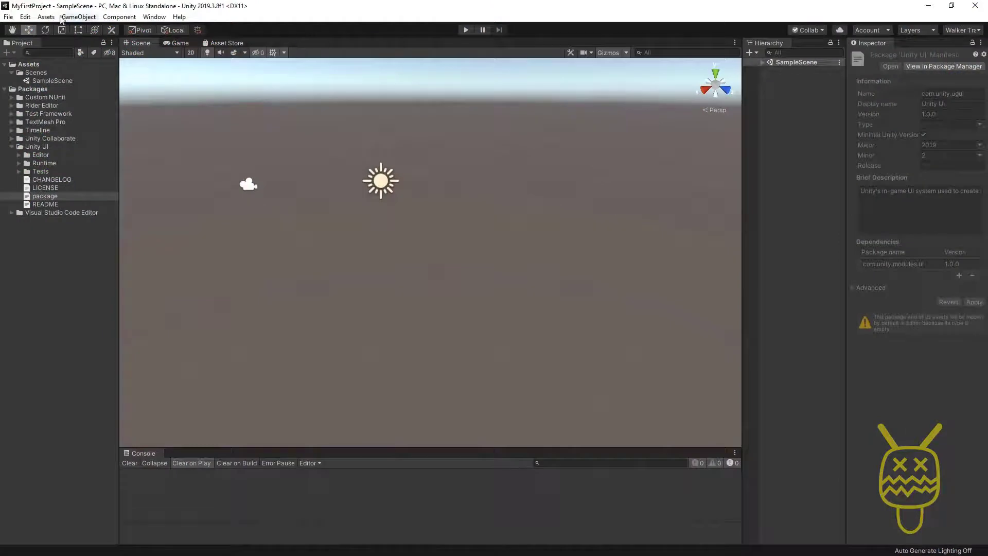
Step: Open the Edit menu in Unity's menu bar
{"action": "left_click", "coordinate": [25, 18]}
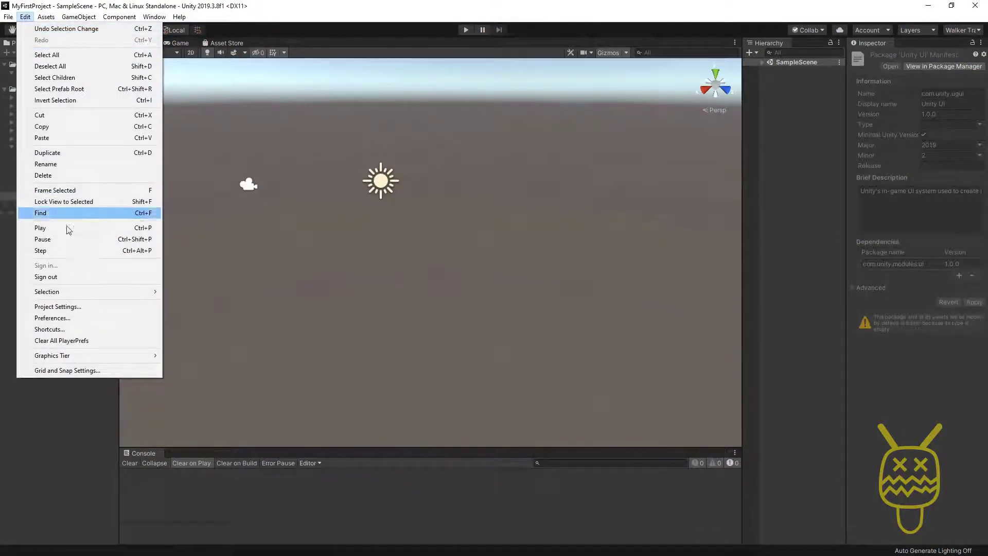
Step: Open Preferences, move the window up and left, and show the General page
{"action": "left_click", "coordinate": [47, 319]}
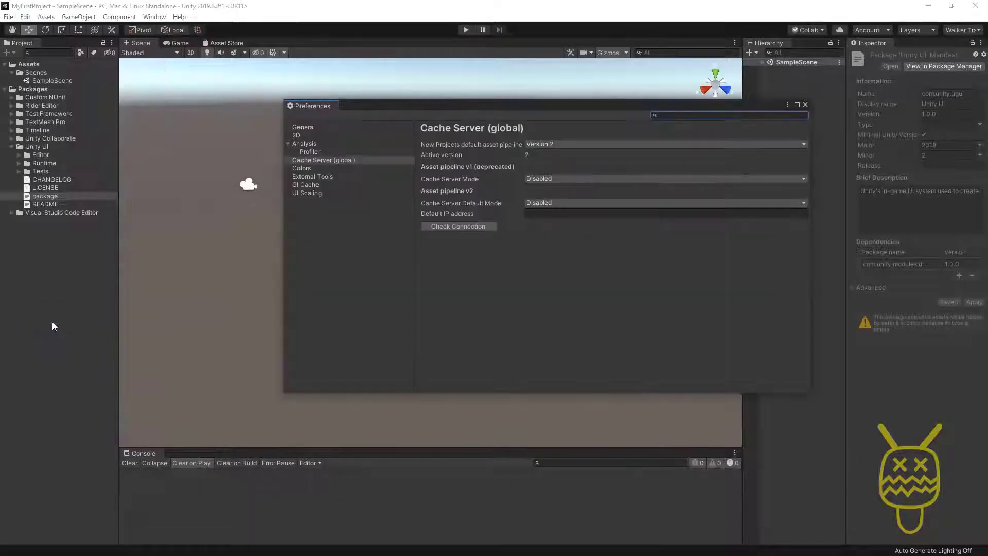
{"action": "left_click_drag", "start_coordinate": [538, 106], "coordinate": [468, 95]}
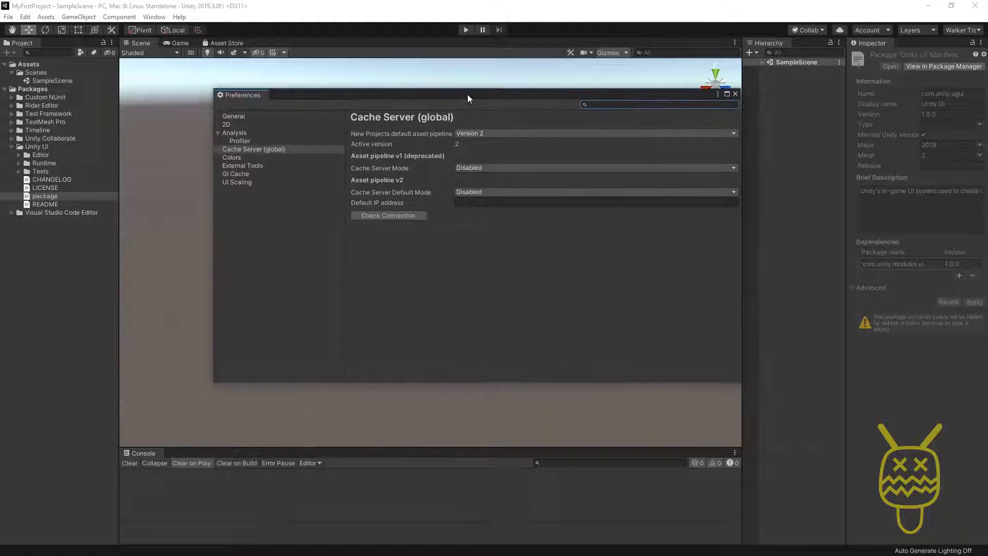
{"action": "left_click", "coordinate": [233, 118]}
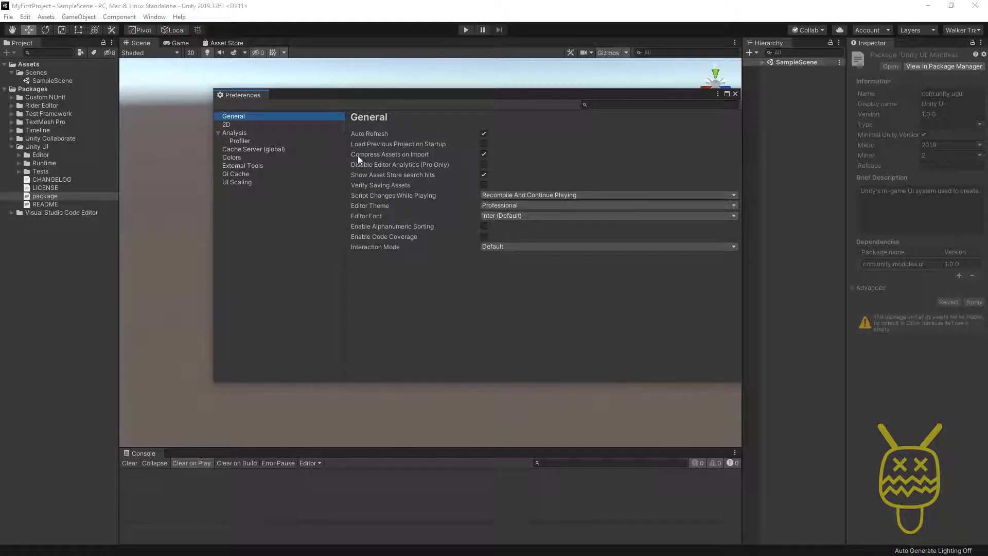
Step: Review Auto Refresh, Load Previous Project, and Script Changes While Playing, keeping Recompile And Continue Playing
{"action": "left_click", "coordinate": [360, 134]}
{"action": "left_click", "coordinate": [390, 145]}
{"action": "mouse_move", "coordinate": [367, 248]}
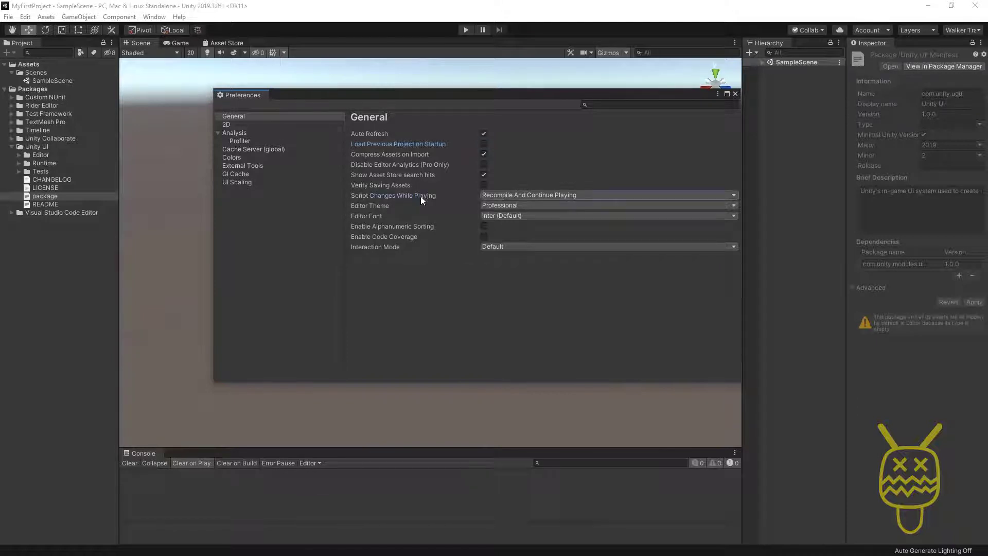
{"action": "left_click", "coordinate": [542, 195]}
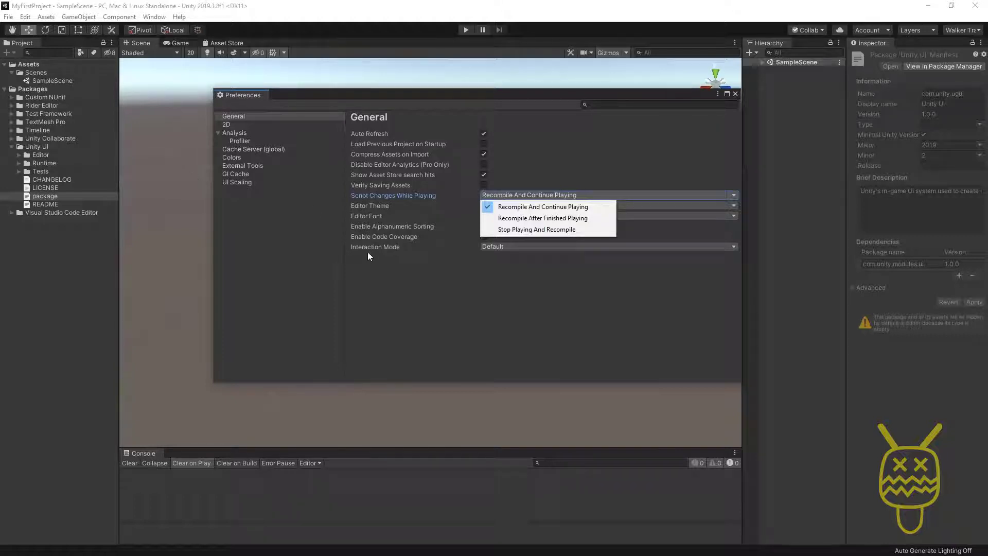
{"action": "left_click", "coordinate": [369, 230]}
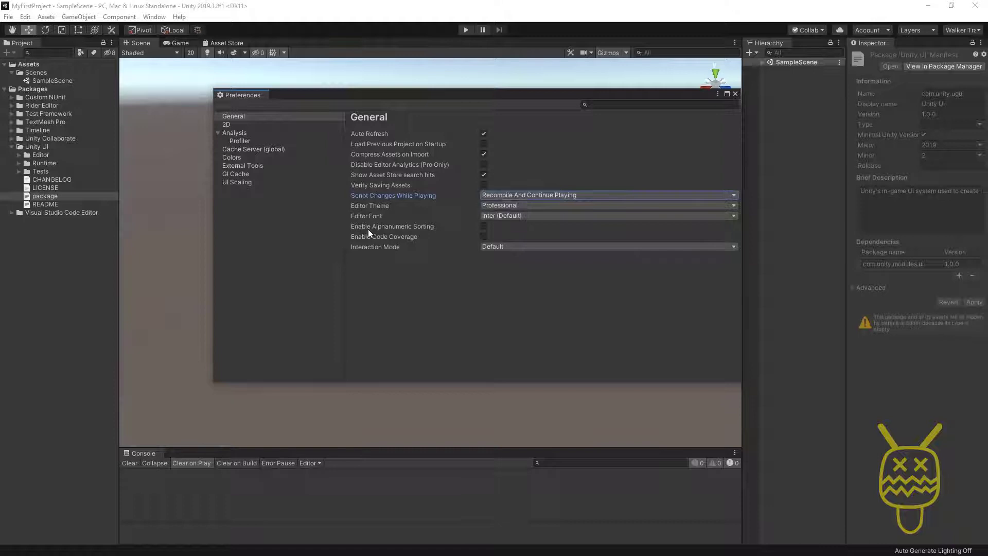
Step: Show the External Tools page and list the available External Script Editor choices
{"action": "left_click", "coordinate": [240, 168]}
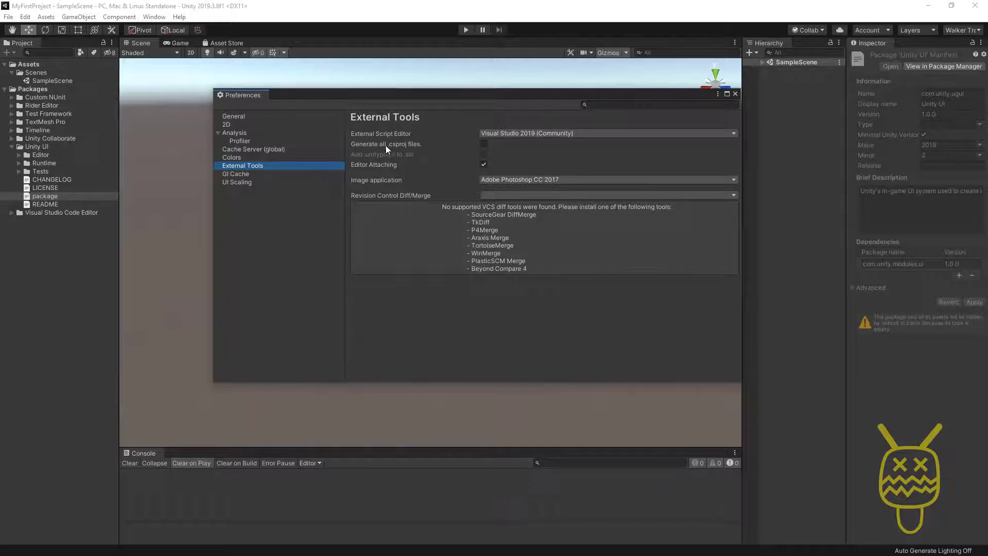
{"action": "left_click", "coordinate": [515, 134]}
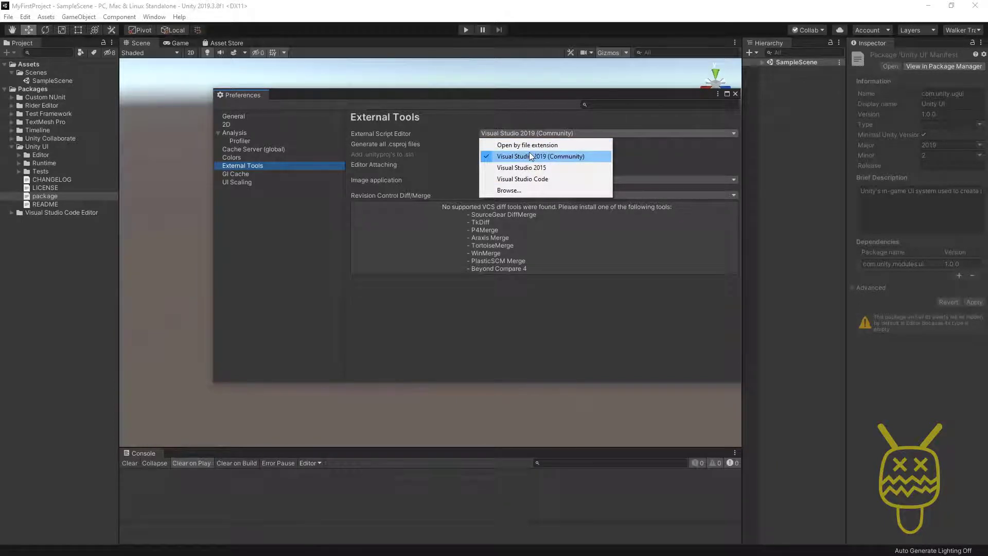
Step: Browse to Microsoft Visual Studio\2019\Community\Common7\IDE to find devenv.exe, then cancel without choosing
{"action": "left_click", "coordinate": [516, 192]}
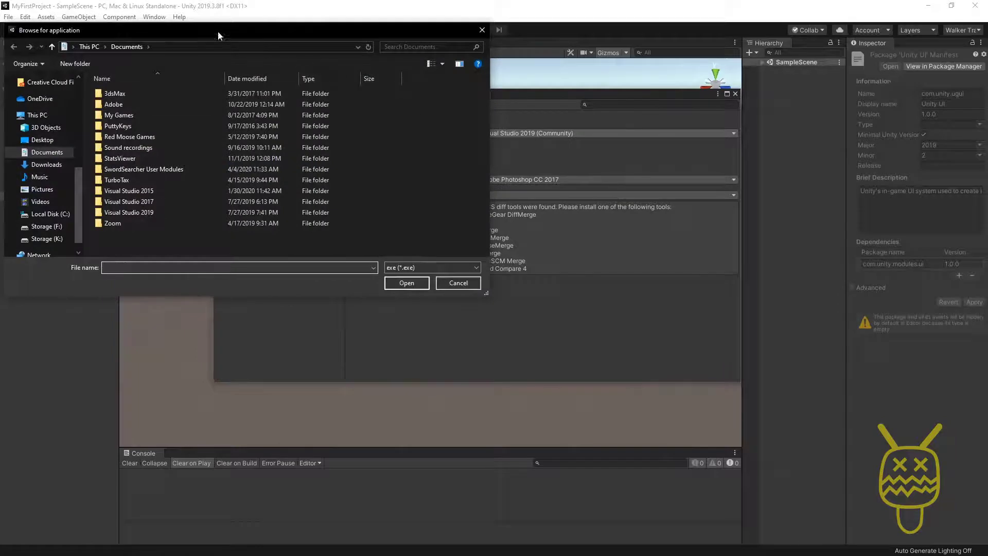
{"action": "left_click_drag", "start_coordinate": [218, 32], "coordinate": [446, 98]}
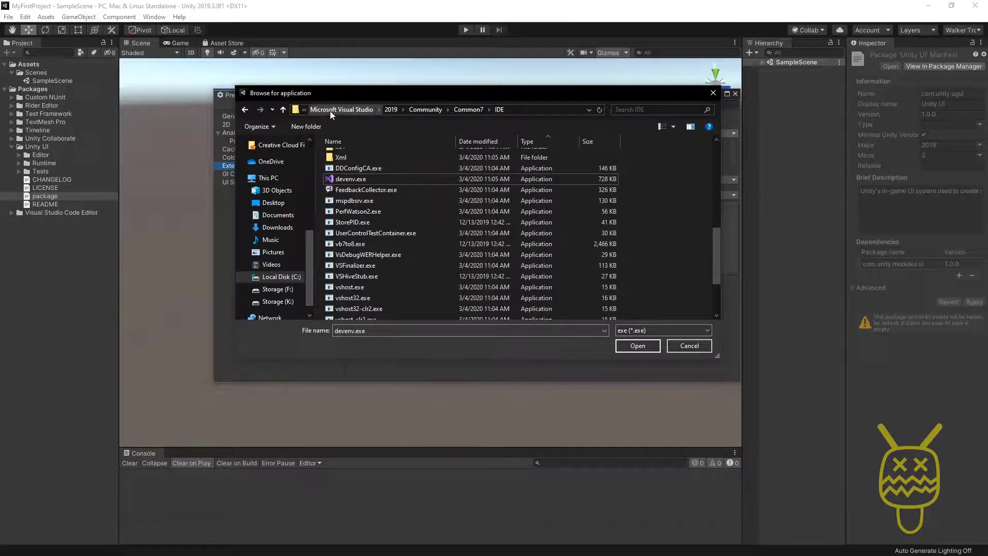
{"action": "left_click", "coordinate": [537, 112]}
{"action": "left_click", "coordinate": [536, 111]}
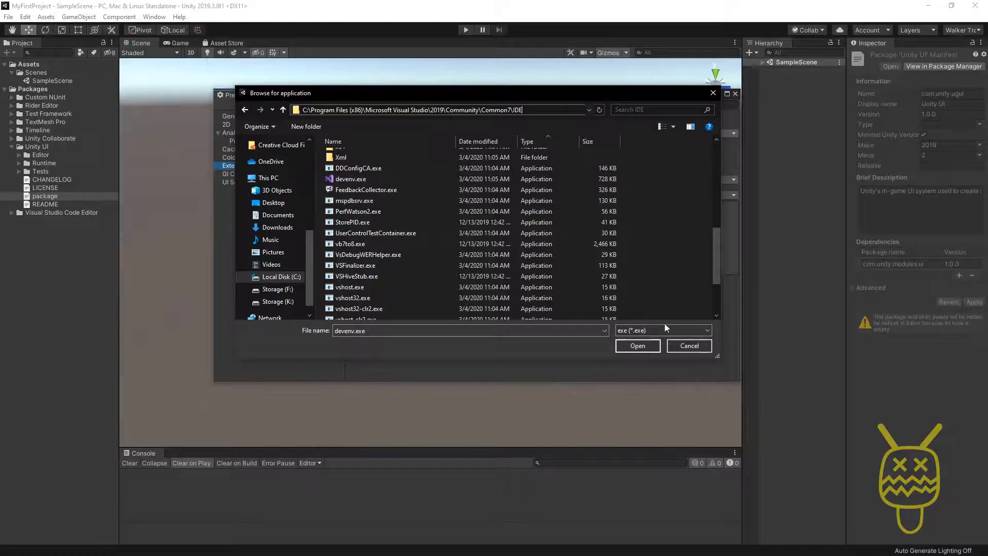
{"action": "left_click", "coordinate": [689, 345]}
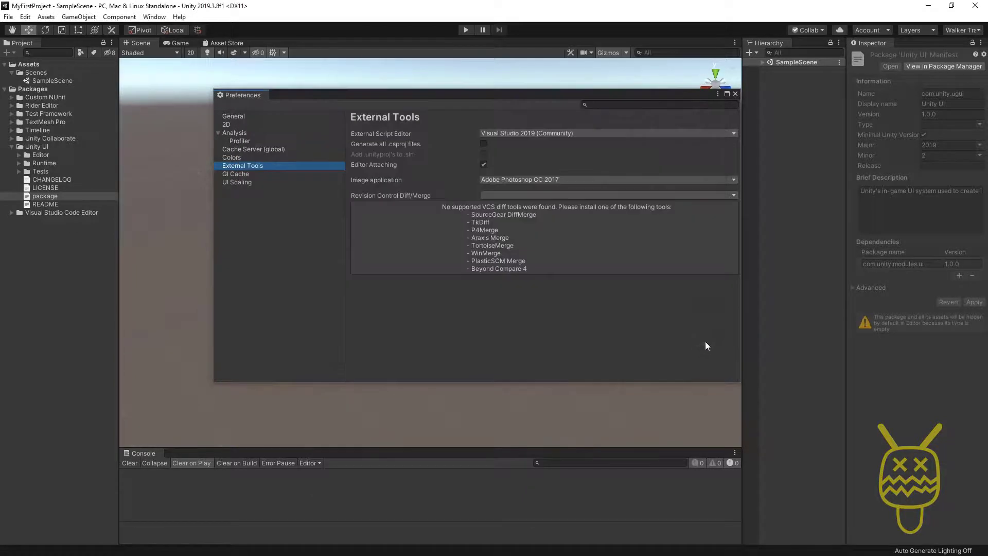
Step: Keep Visual Studio 2019 (Community) as the External Script Editor and close Preferences
{"action": "left_click", "coordinate": [529, 134]}
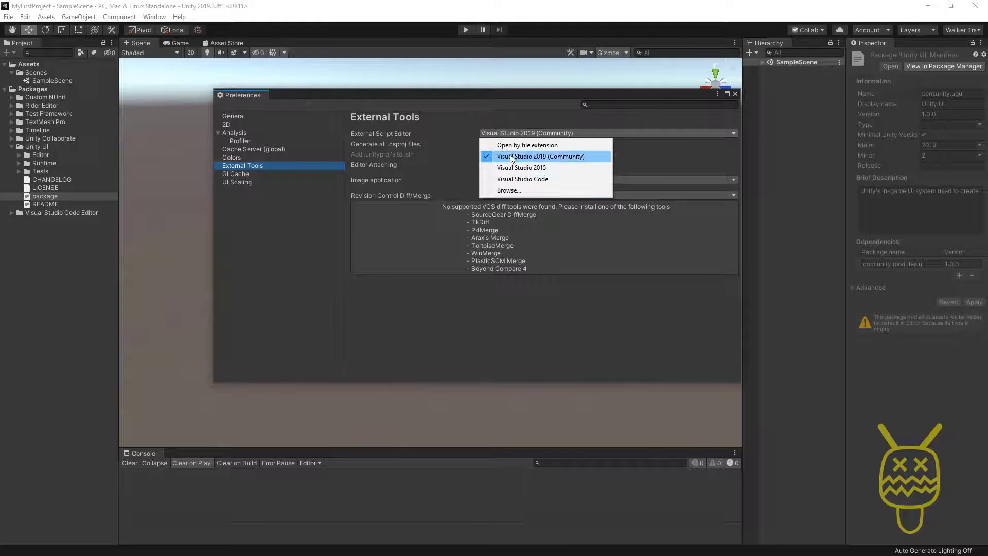
{"action": "left_click", "coordinate": [507, 190]}
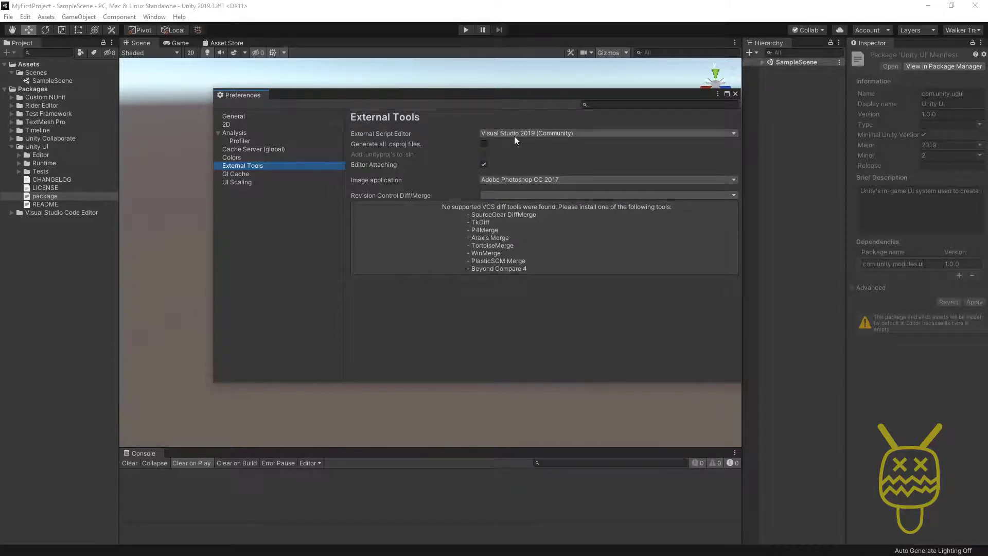
{"action": "left_click", "coordinate": [736, 94]}
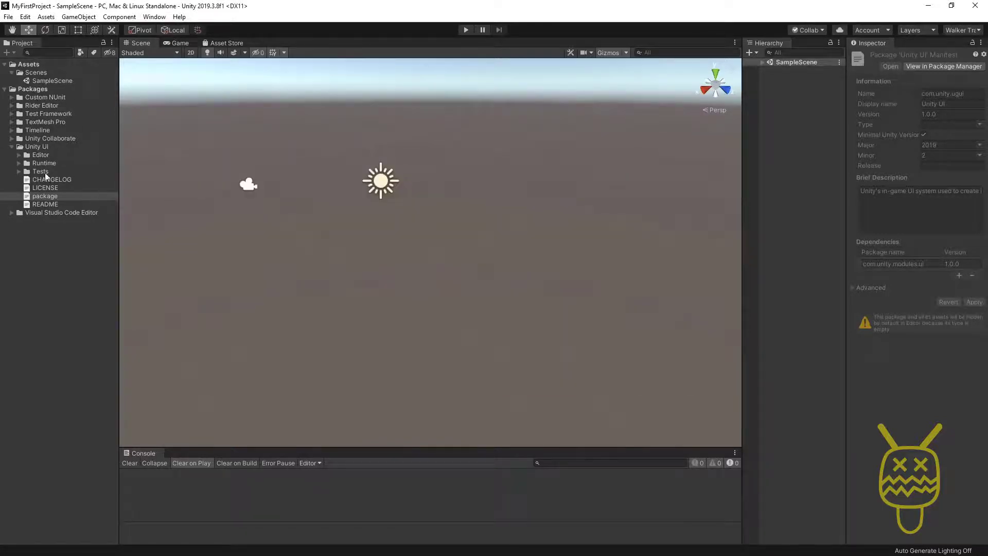
Step: Open the Unity UI package.json from Packages in Visual Studio 2019
{"action": "double_click", "coordinate": [47, 196]}
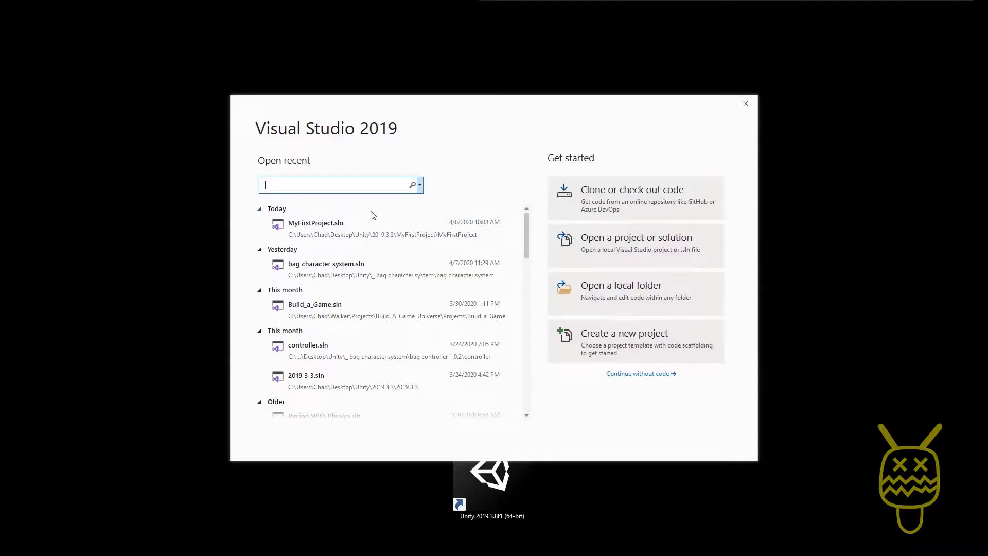
Step: Open MyFirstProject.sln and set Visual Studio's Color Theme to Dark via Tools > Options
{"action": "left_click", "coordinate": [335, 227]}
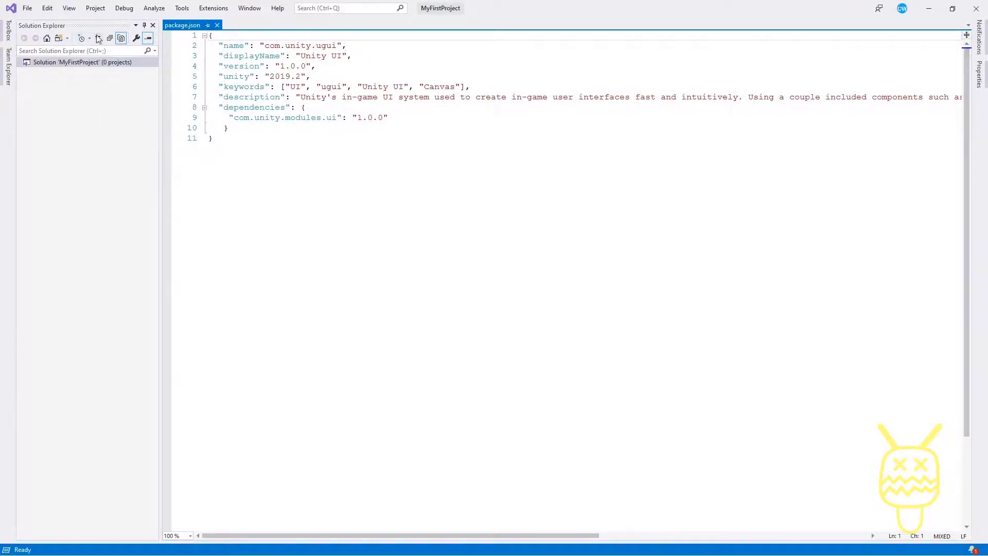
{"action": "left_click", "coordinate": [182, 9]}
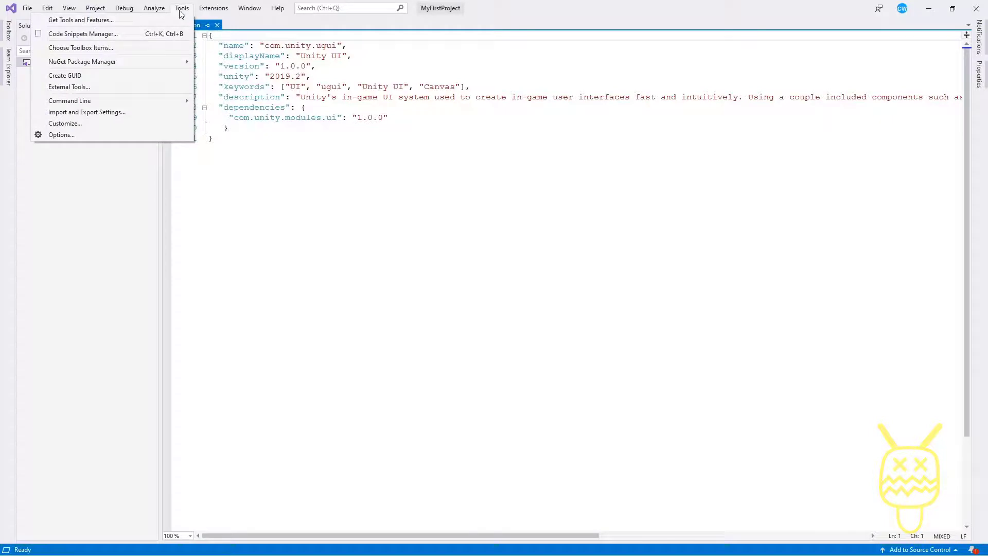
{"action": "left_click", "coordinate": [113, 137]}
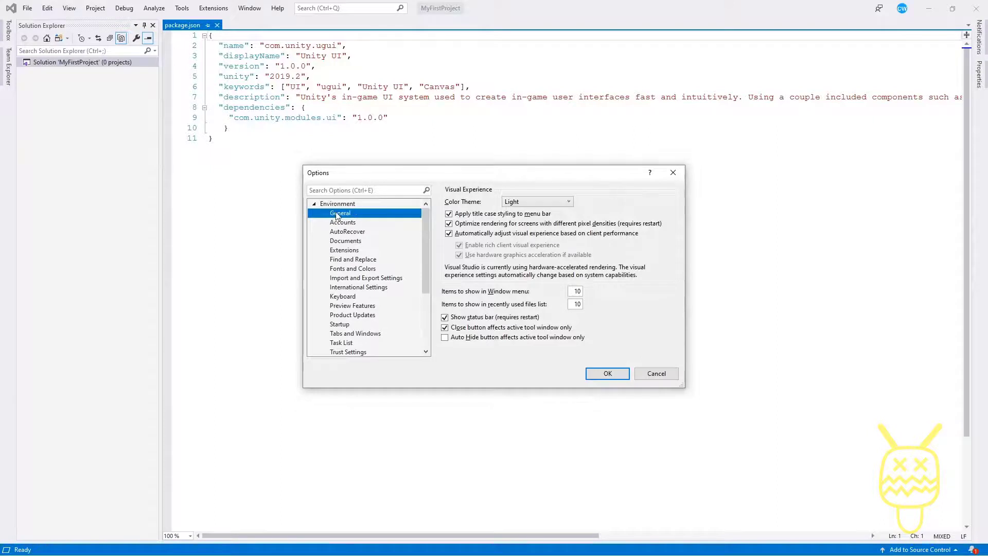
{"action": "left_click", "coordinate": [535, 202]}
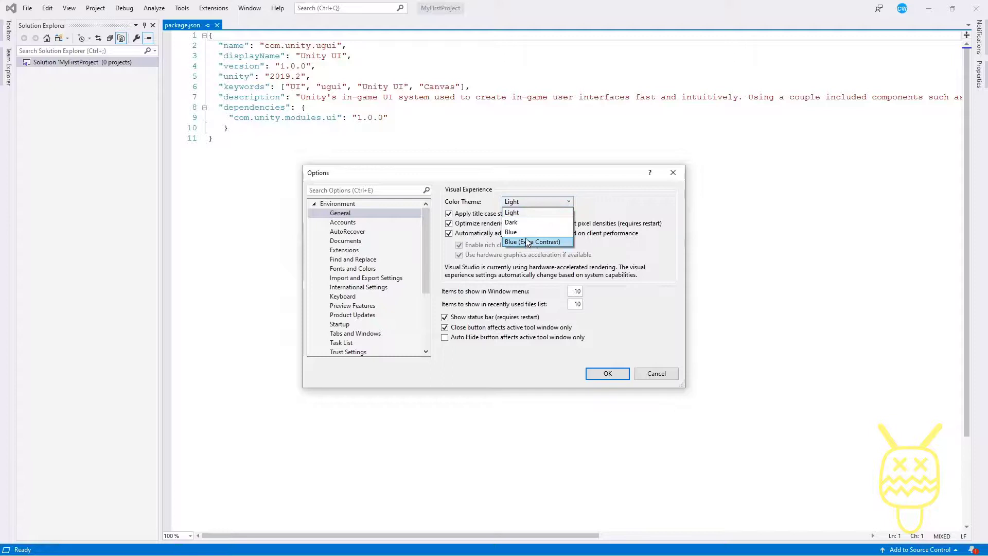
{"action": "left_click", "coordinate": [523, 223]}
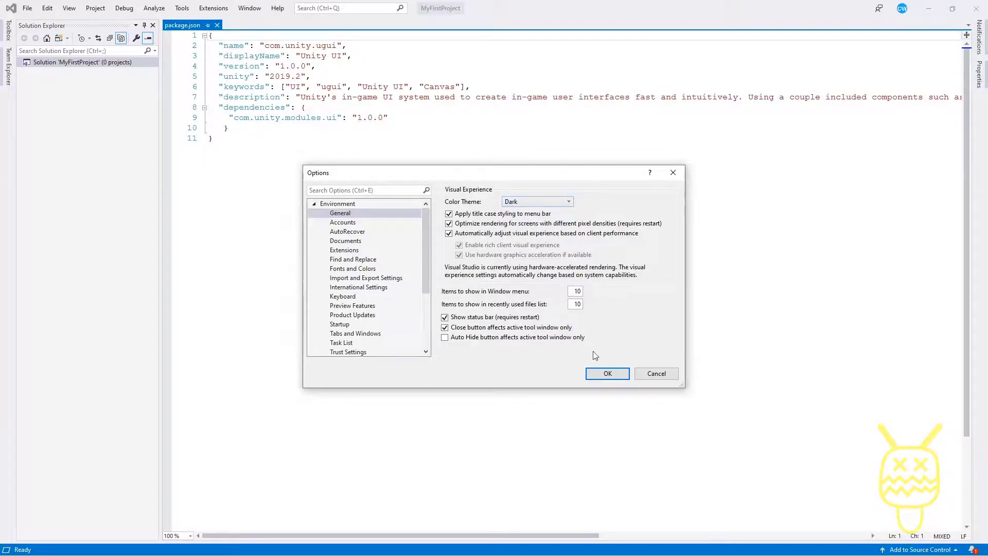
{"action": "left_click", "coordinate": [607, 374]}
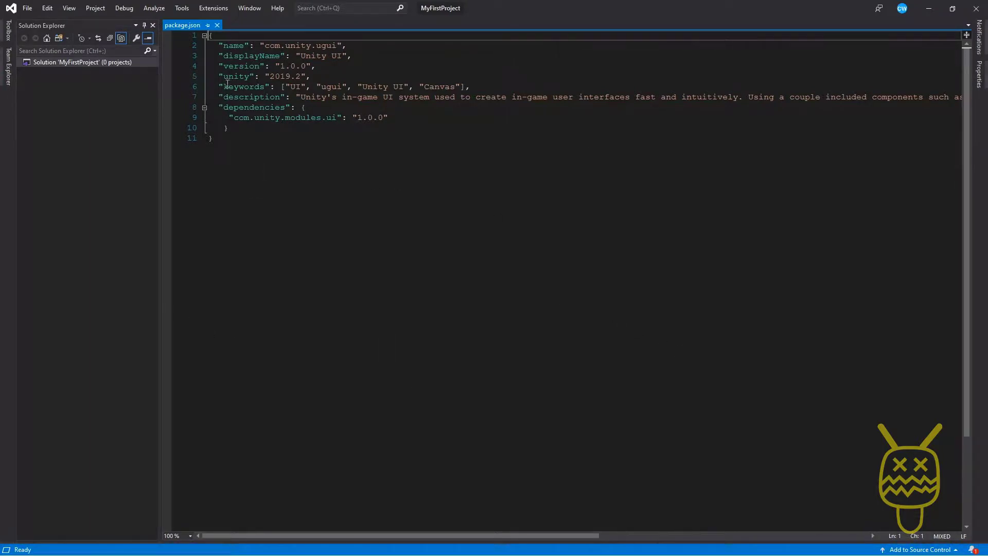
{"action": "left_click", "coordinate": [179, 8]}
{"action": "left_click", "coordinate": [151, 134]}
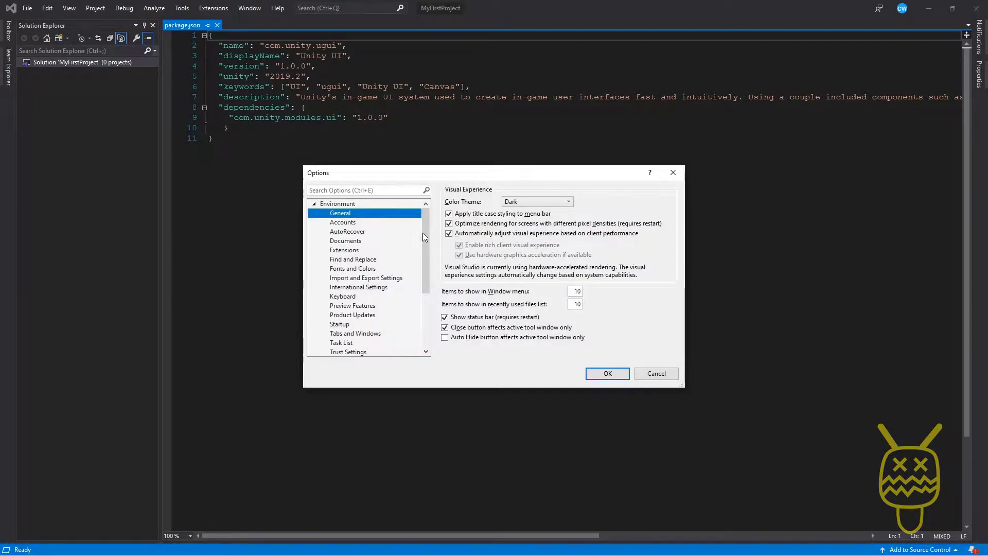
{"action": "left_click_drag", "start_coordinate": [422, 233], "coordinate": [423, 307]}
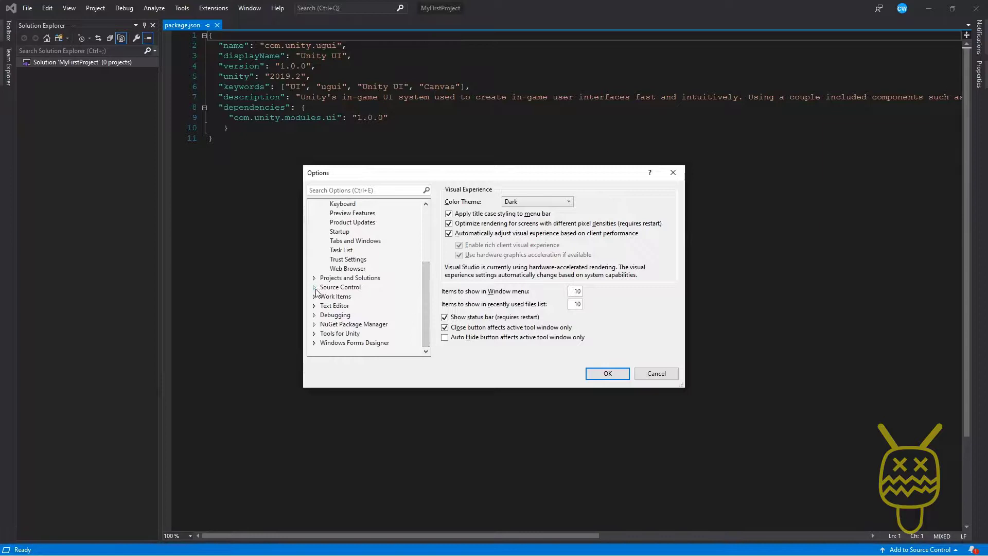
{"action": "left_click", "coordinate": [314, 305]}
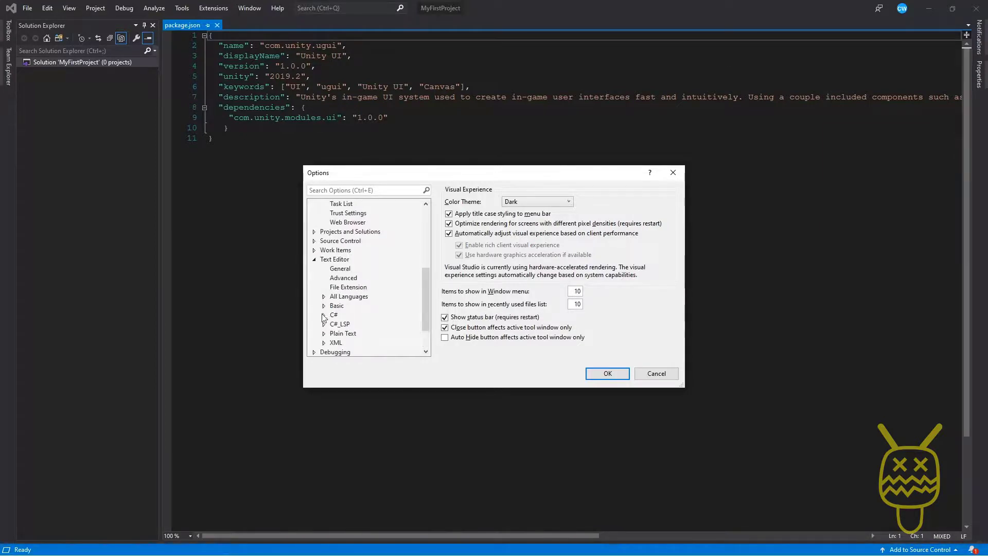
{"action": "left_click", "coordinate": [324, 315]}
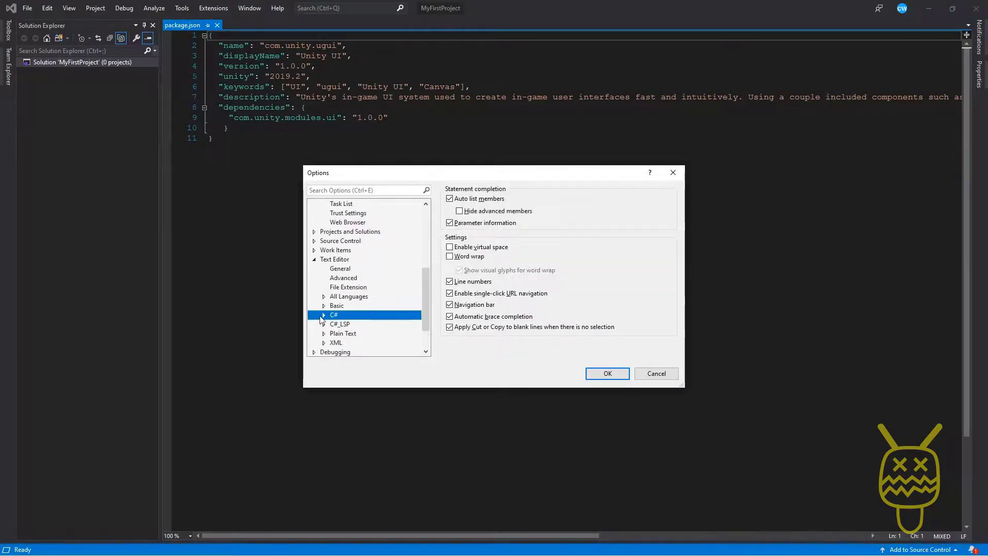
{"action": "left_click", "coordinate": [322, 315]}
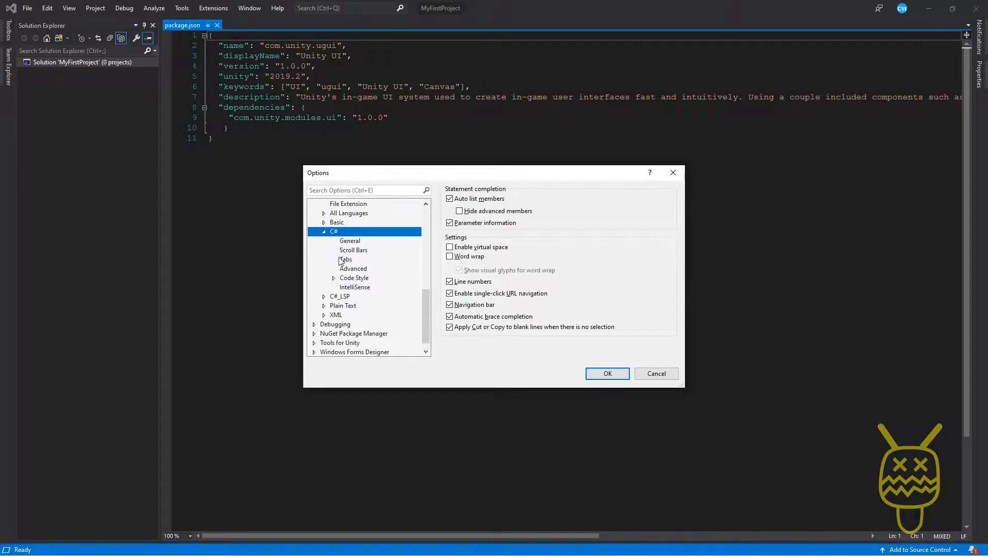
{"action": "left_click", "coordinate": [334, 279]}
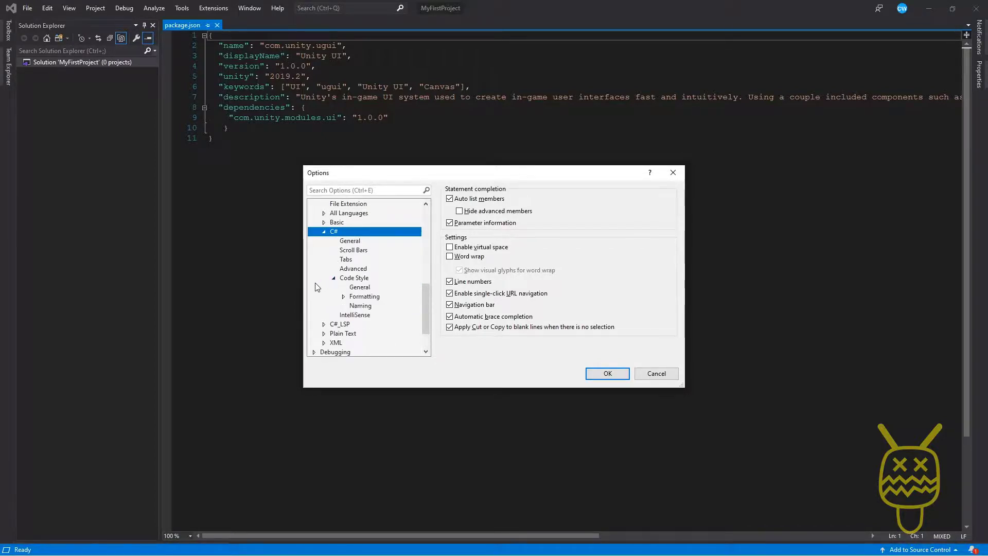
{"action": "left_click", "coordinate": [344, 296]}
{"action": "scroll", "coordinate": [326, 298], "scroll_direction": "down", "scroll_amount": 1}
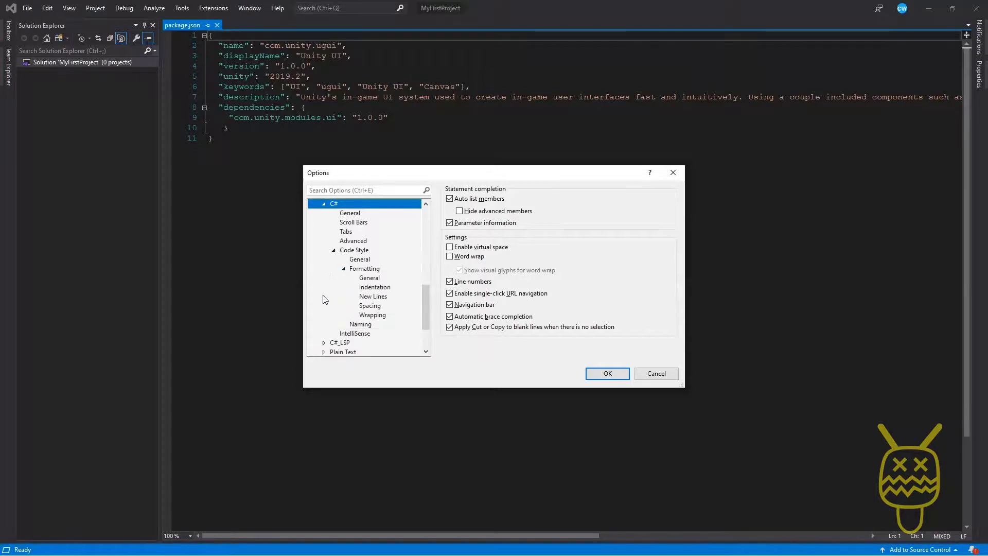
{"action": "left_click", "coordinate": [350, 211]}
{"action": "left_click", "coordinate": [363, 224]}
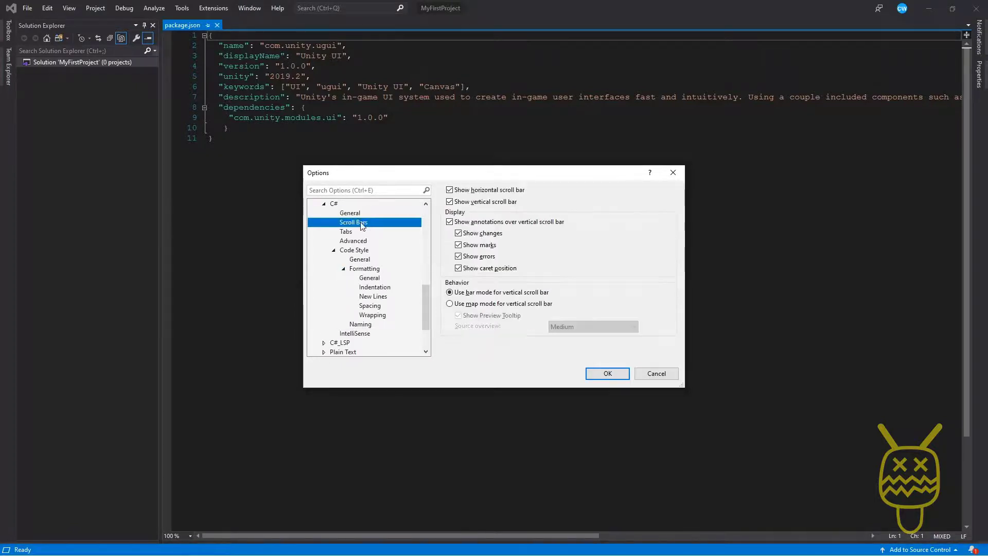
{"action": "left_click", "coordinate": [367, 233]}
{"action": "left_click", "coordinate": [367, 239]}
{"action": "left_click", "coordinate": [367, 251]}
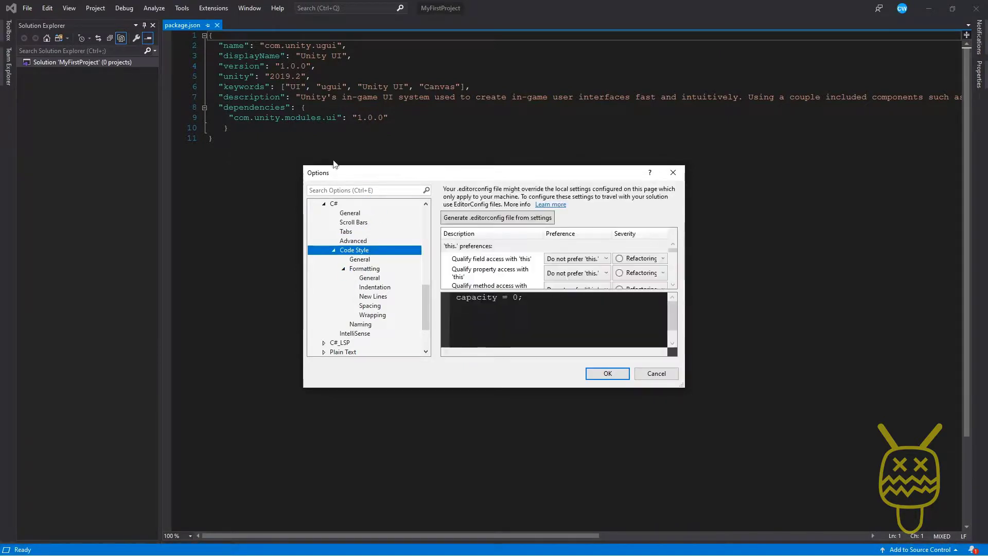
{"action": "left_click_drag", "start_coordinate": [456, 298], "coordinate": [498, 299]}
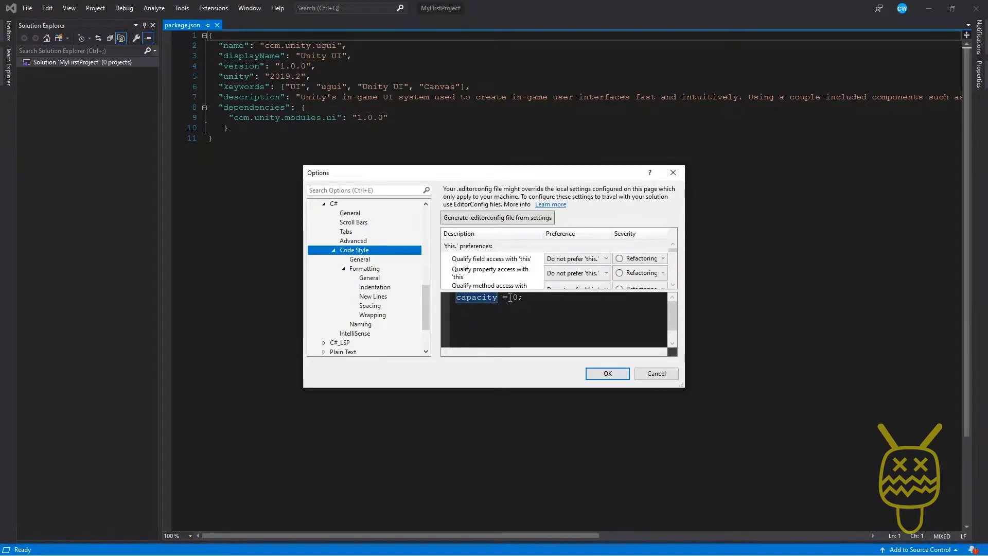
{"action": "left_click", "coordinate": [369, 270]}
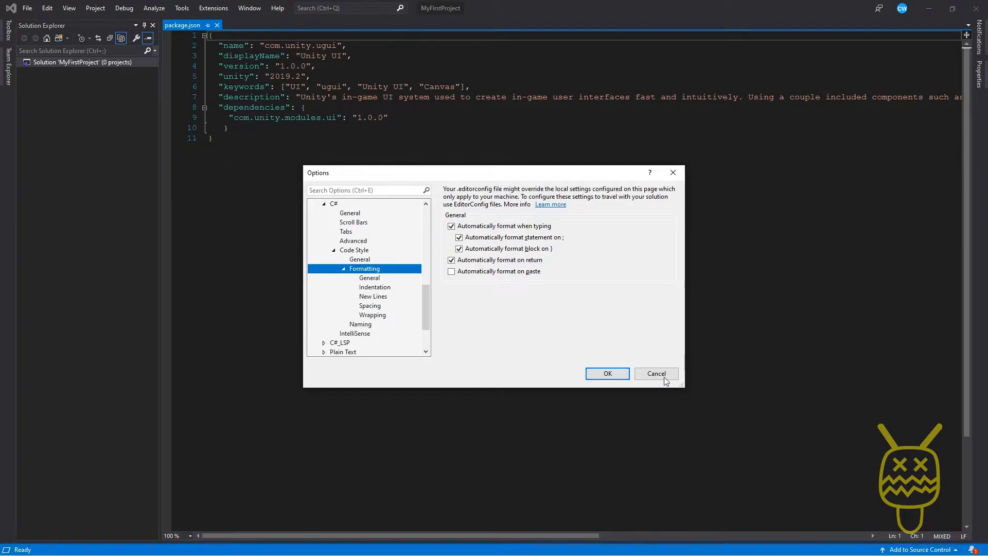
{"action": "left_click", "coordinate": [608, 374]}
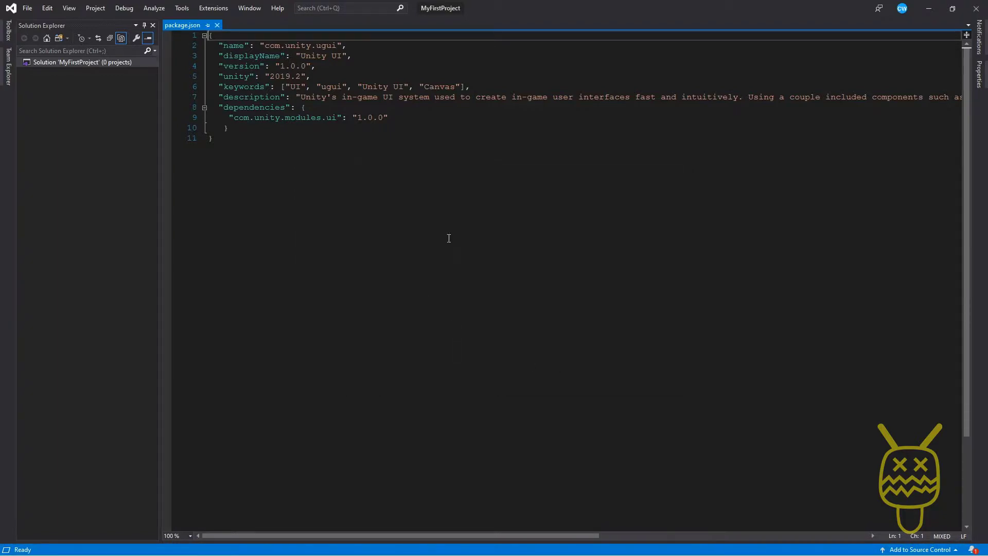
{"action": "left_click", "coordinate": [448, 238]}
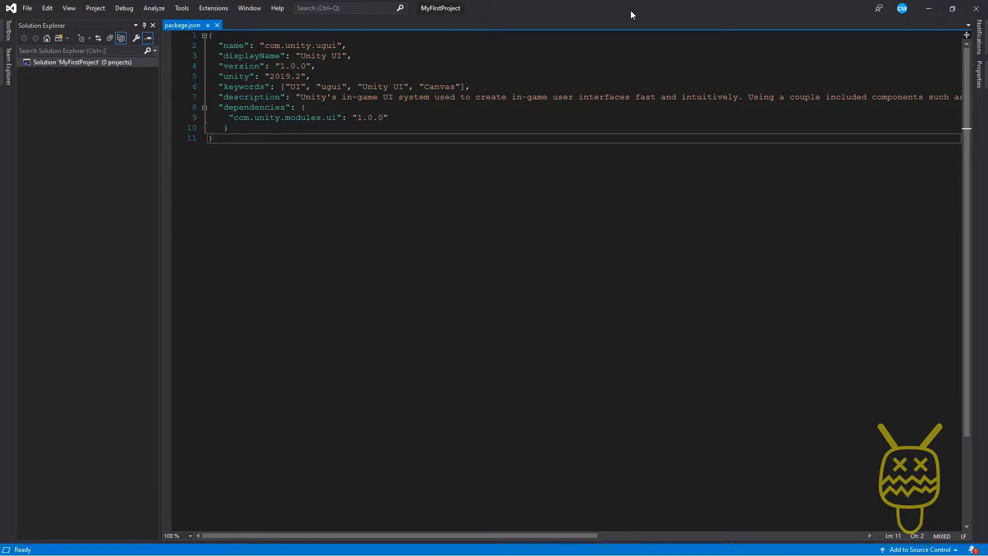